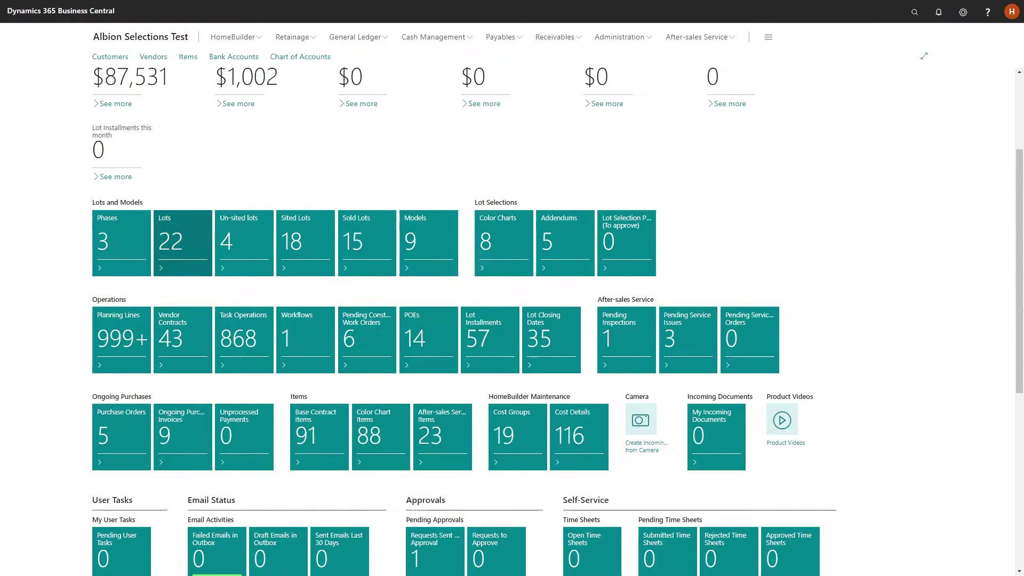
Open the lot card for L011 in phase SV1 and review its sections down to the milestones and closing details
click(180, 238)
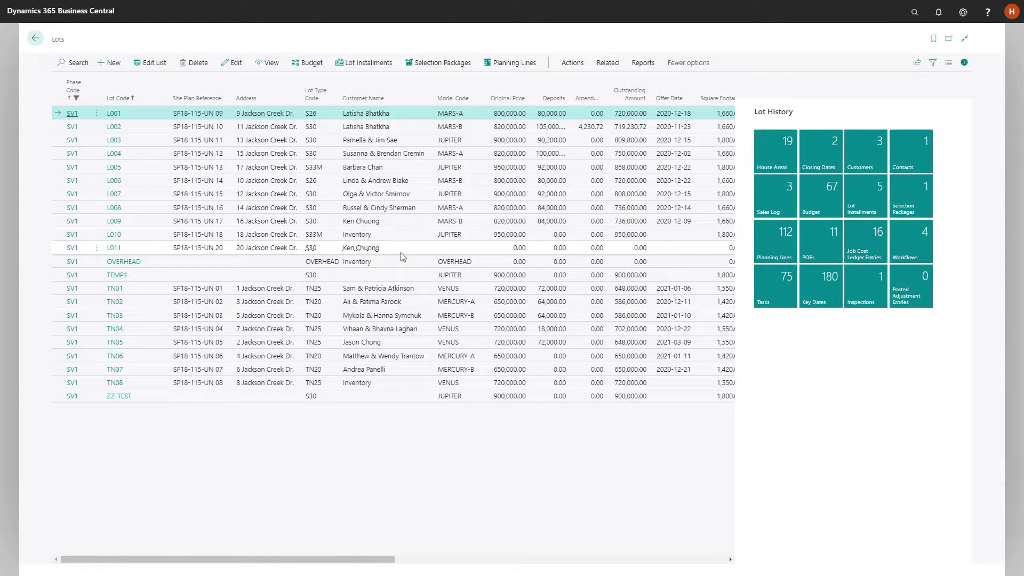
click(116, 251)
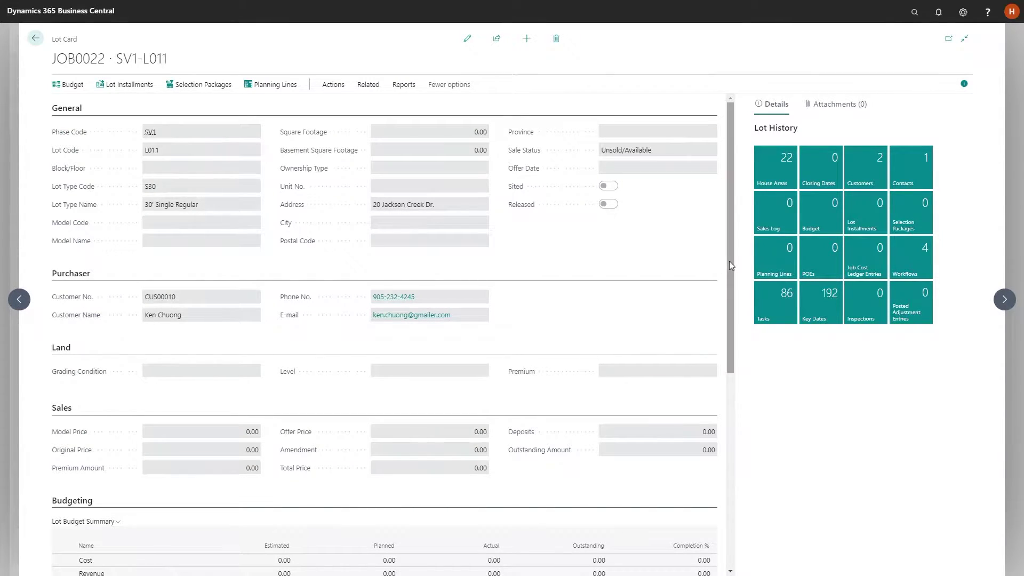
drag(728, 261, 745, 436)
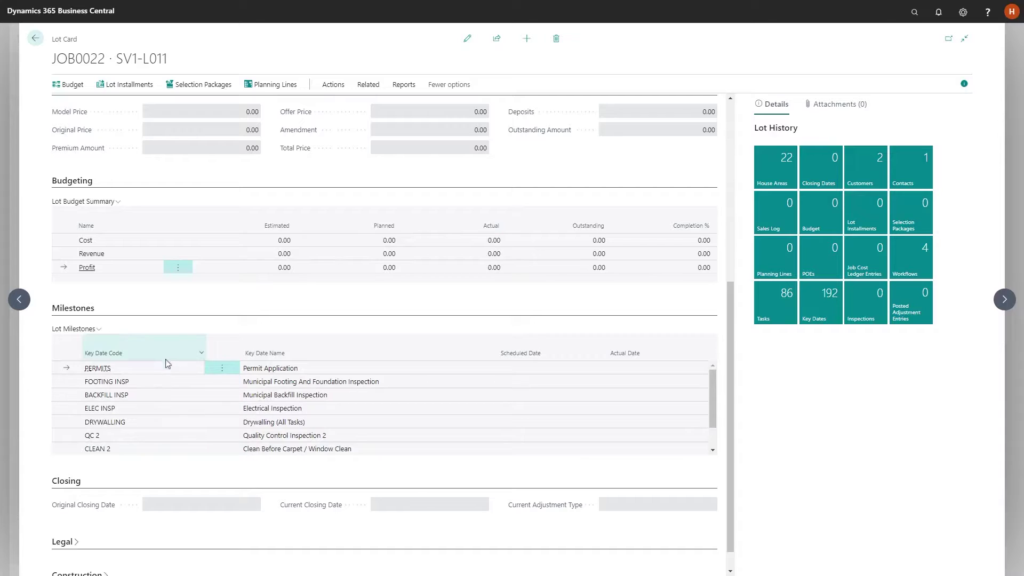
scroll(733, 394, down, 1)
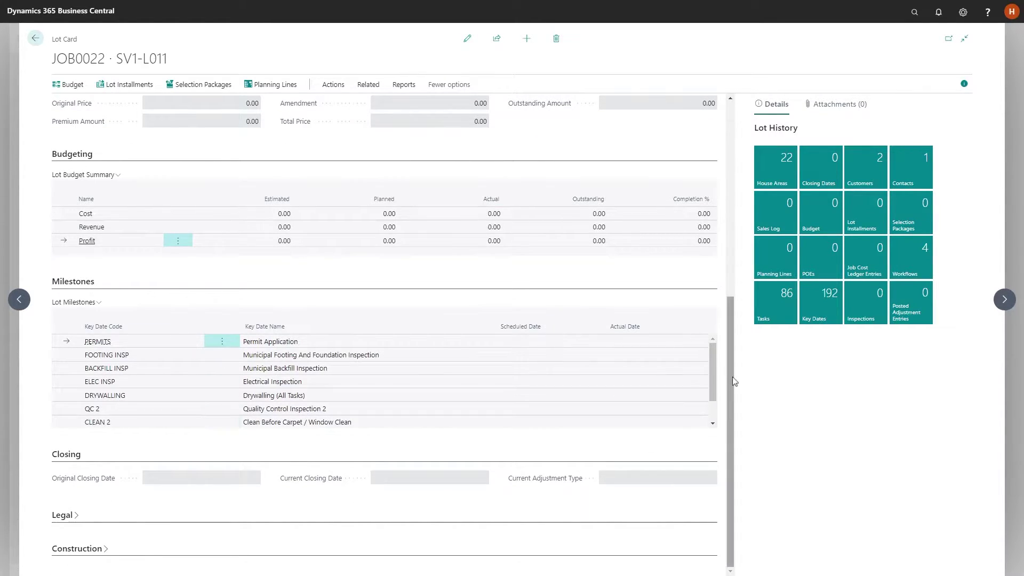
drag(730, 379, 742, 169)
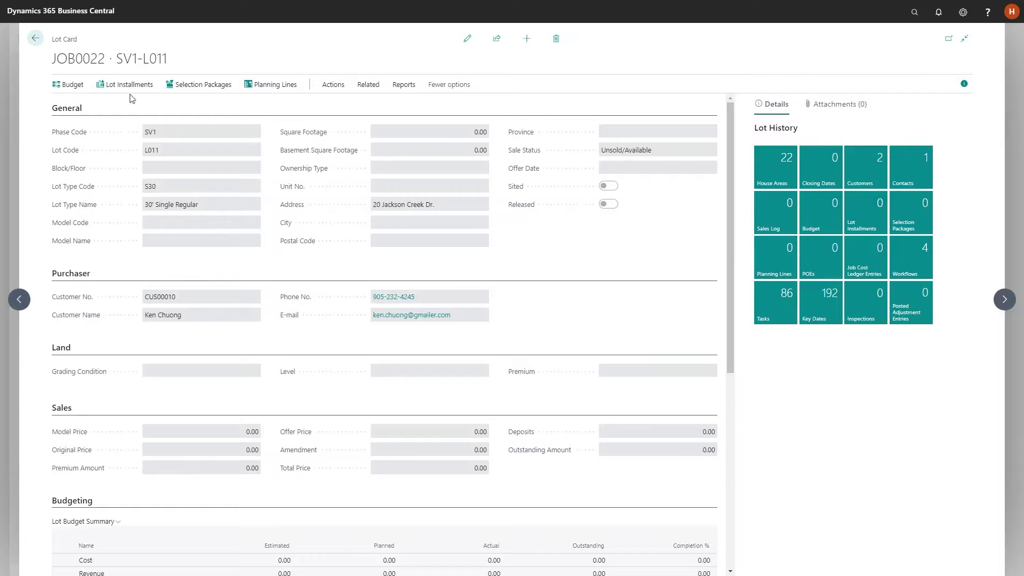
Make the lot card editable, set the model code to JUPITER and accept replacing the lot budget lines from the model budget
click(465, 40)
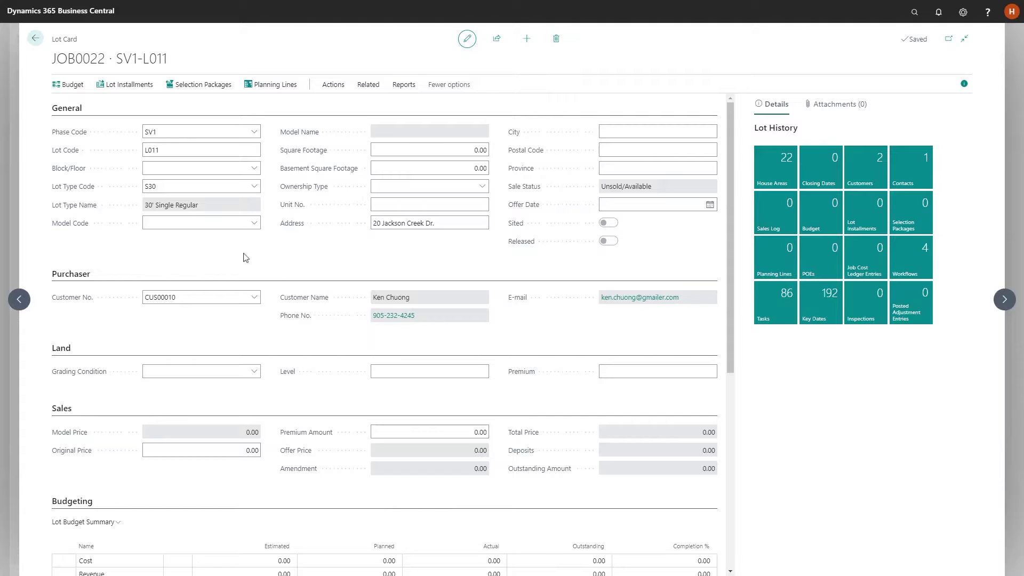
click(253, 224)
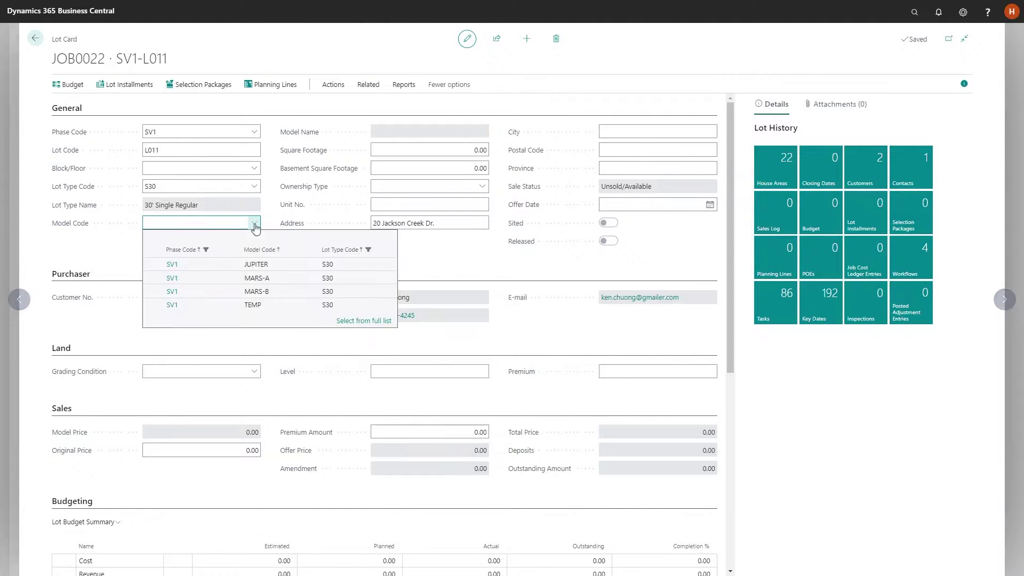
click(277, 265)
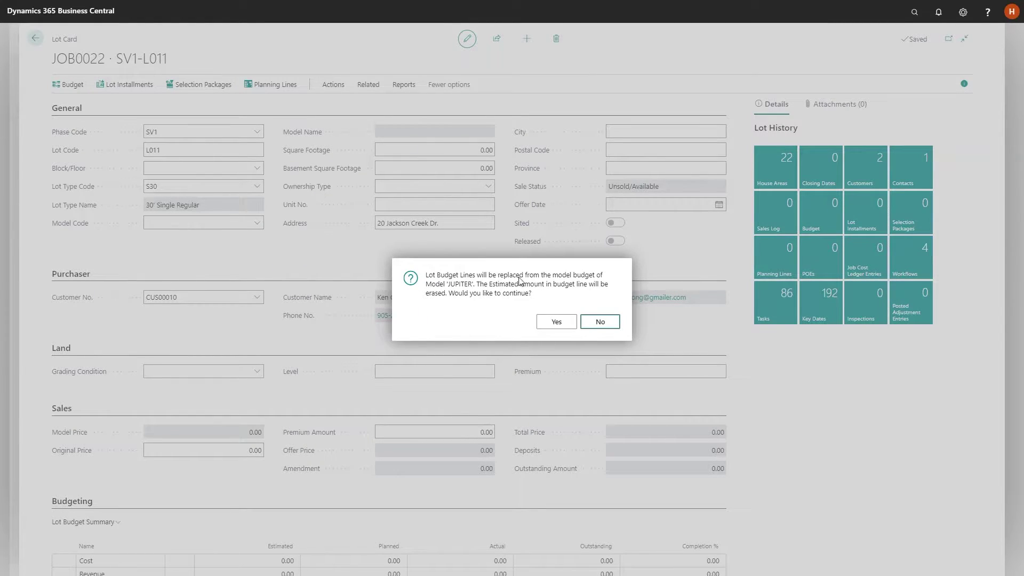
click(557, 323)
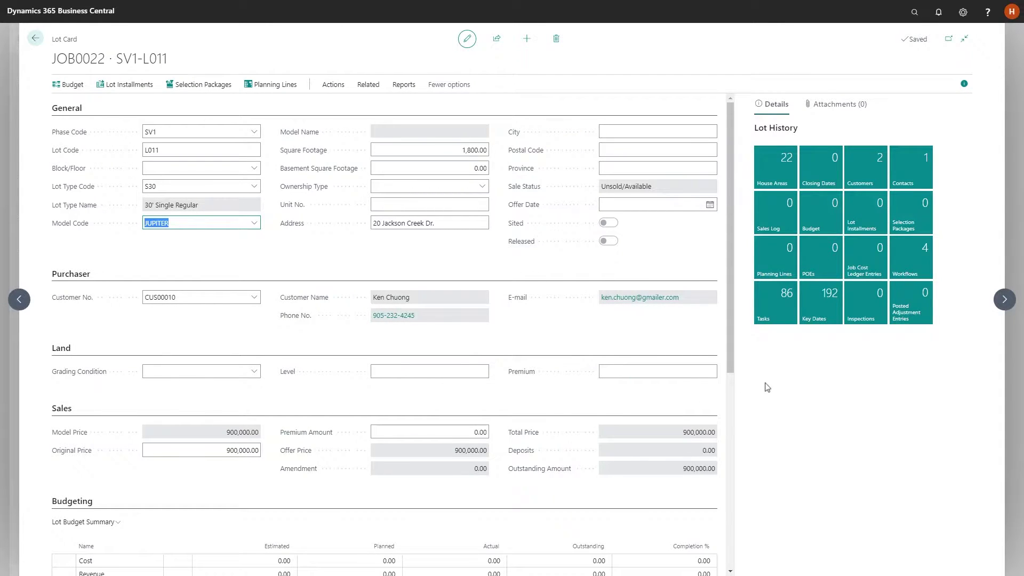
Review the lot budget's cost groups and cost details through to the sales lines, and return to the lot card
click(65, 88)
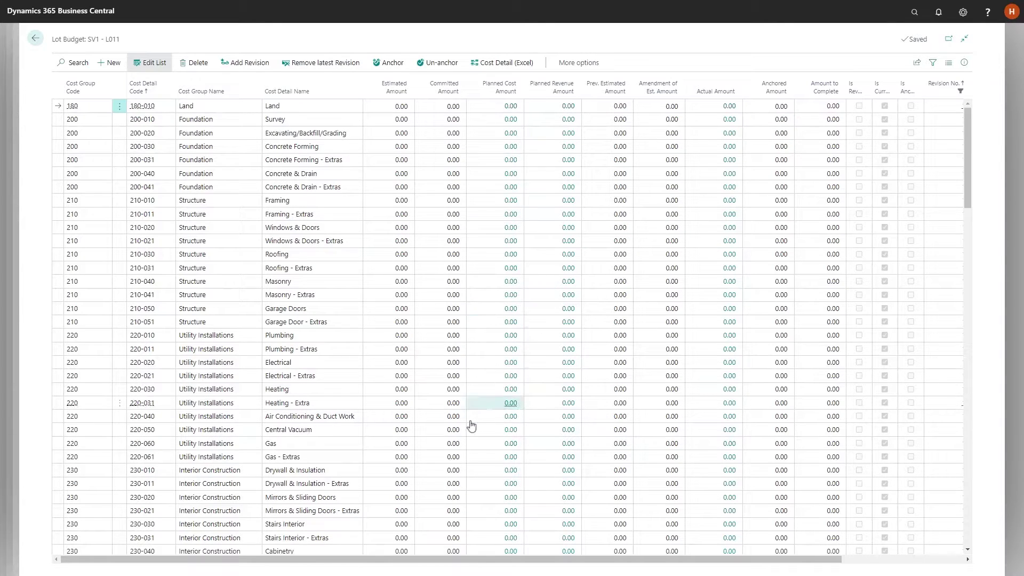
scroll(472, 425, down, 10)
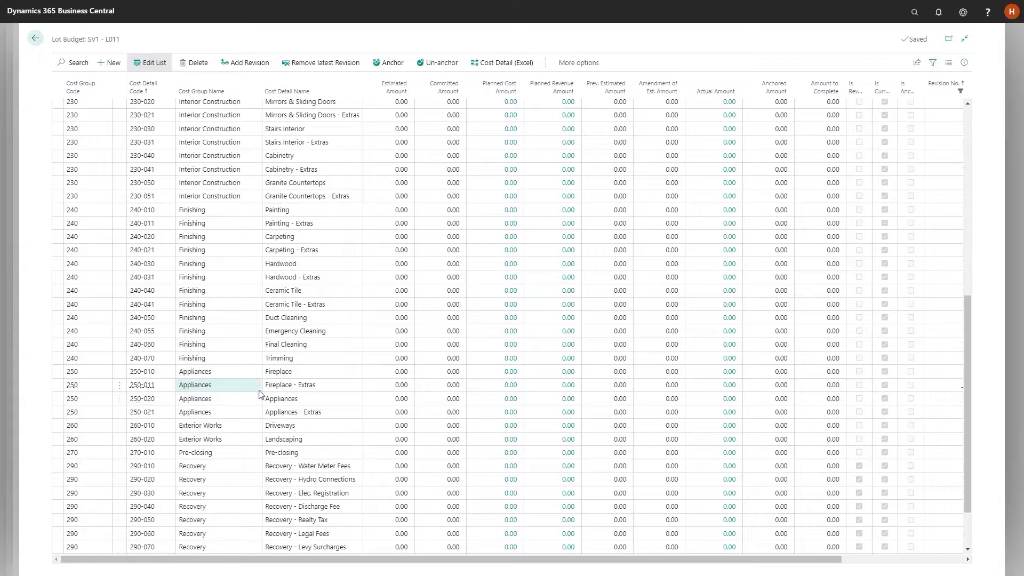
scroll(260, 394, down, 2)
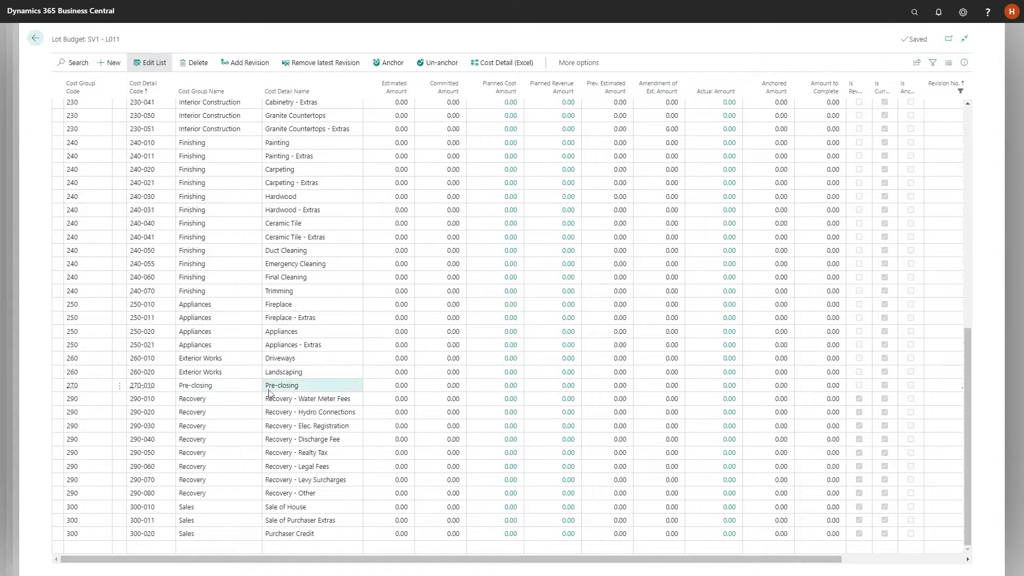
scroll(588, 473, up, 10)
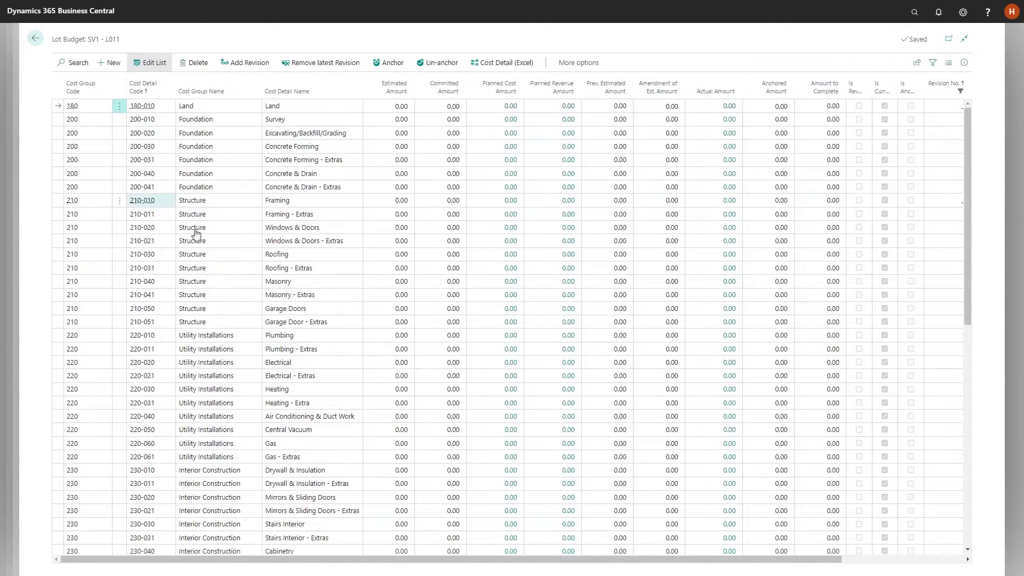
key(Escape)
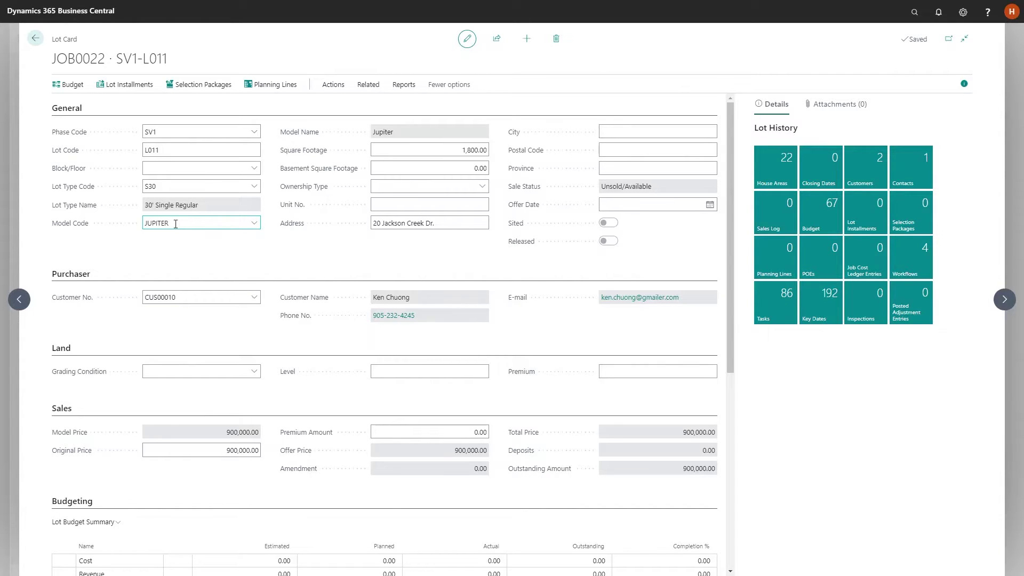
Site the JUPITER model on lot L011 and confirm the siting
click(329, 87)
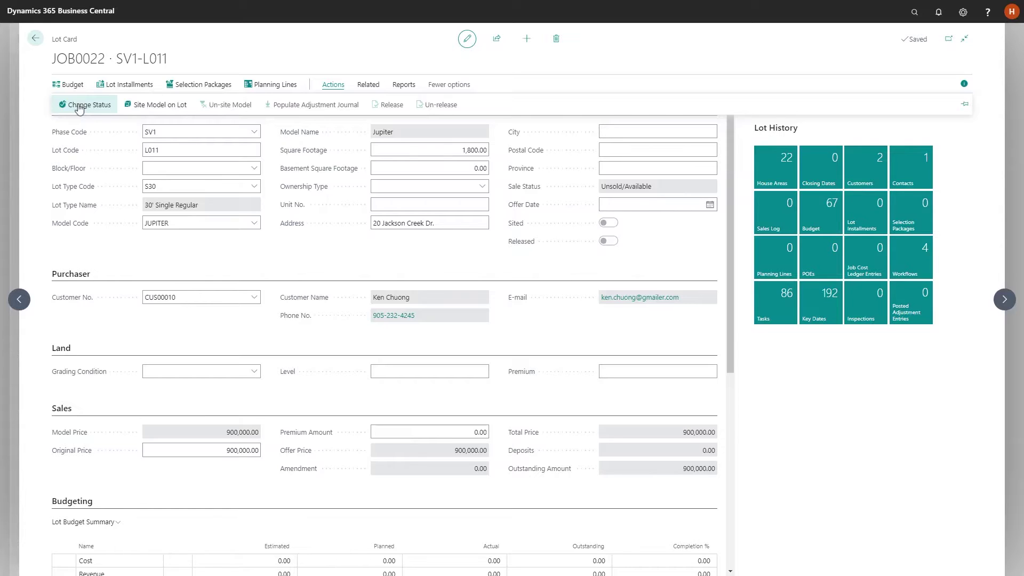
click(149, 107)
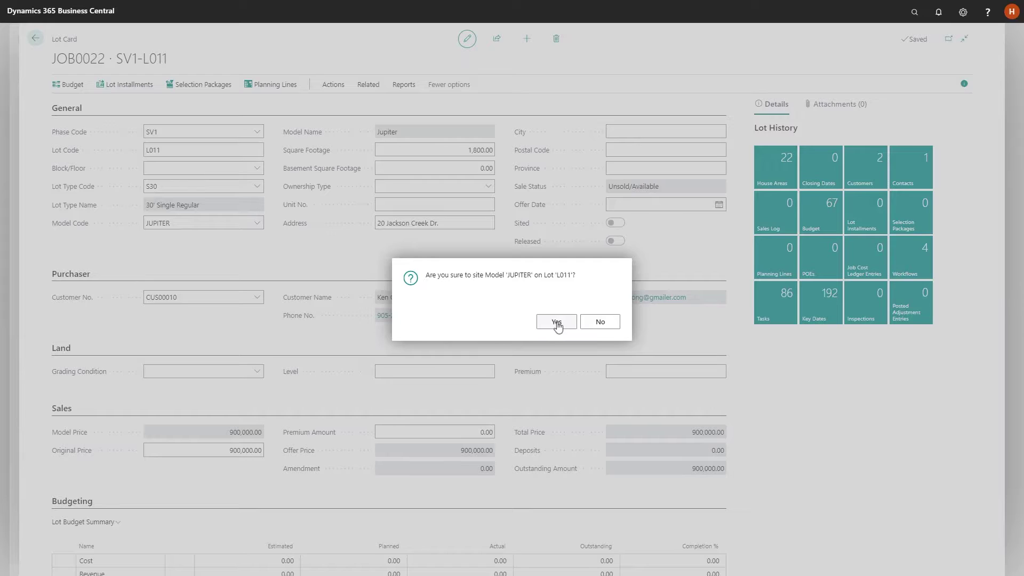
click(556, 323)
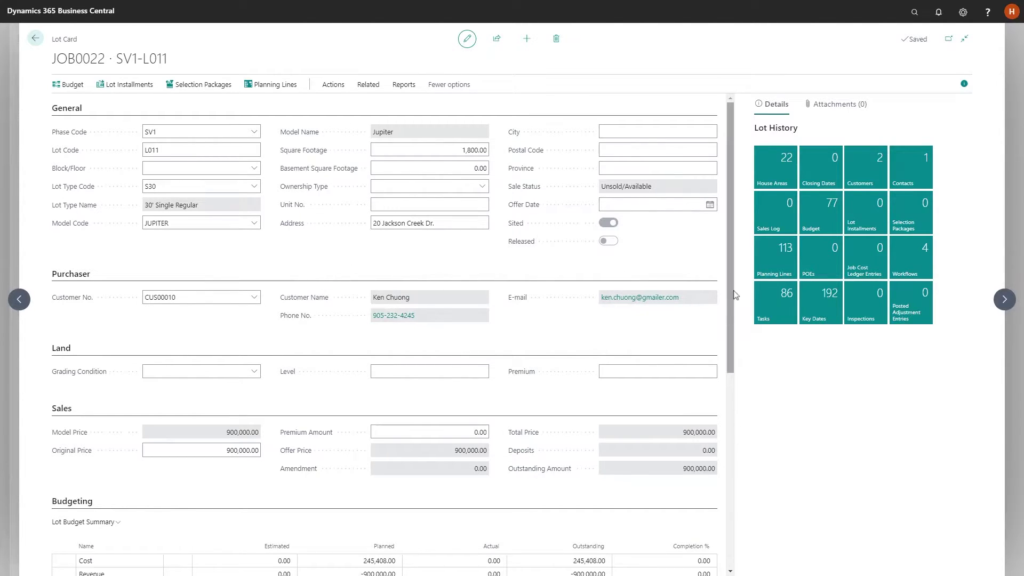
Examine the lot's planning lines, checking vendors, vendor contracts, unit costs and cost detail codes, and return to the lot card
click(783, 256)
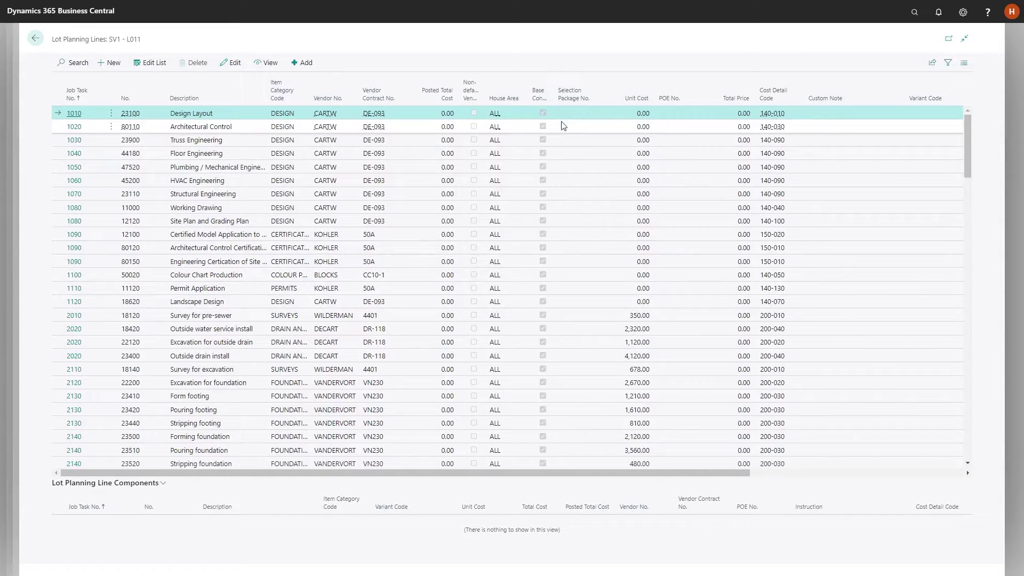
scroll(338, 270, down, 2)
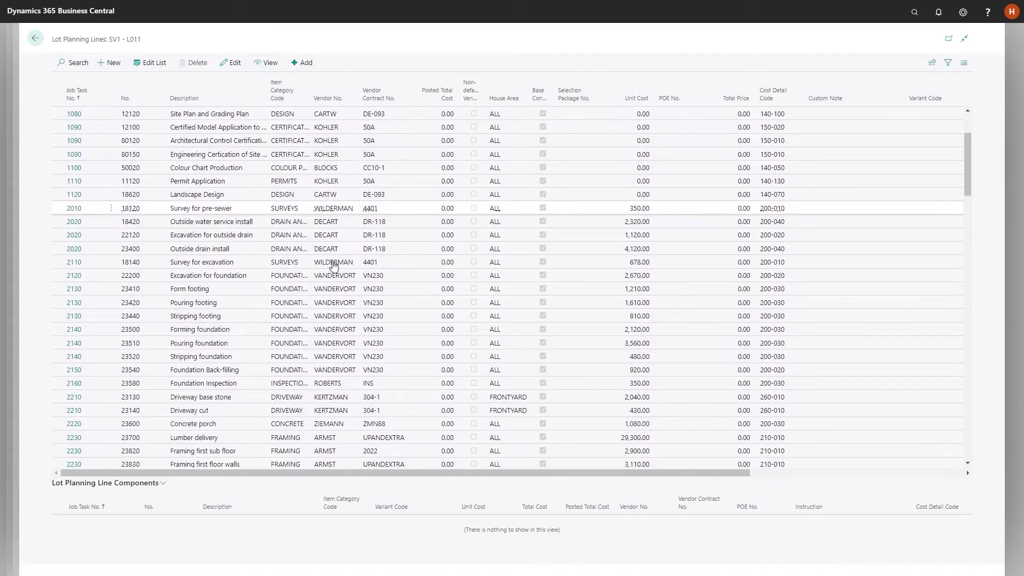
scroll(334, 265, down, 1)
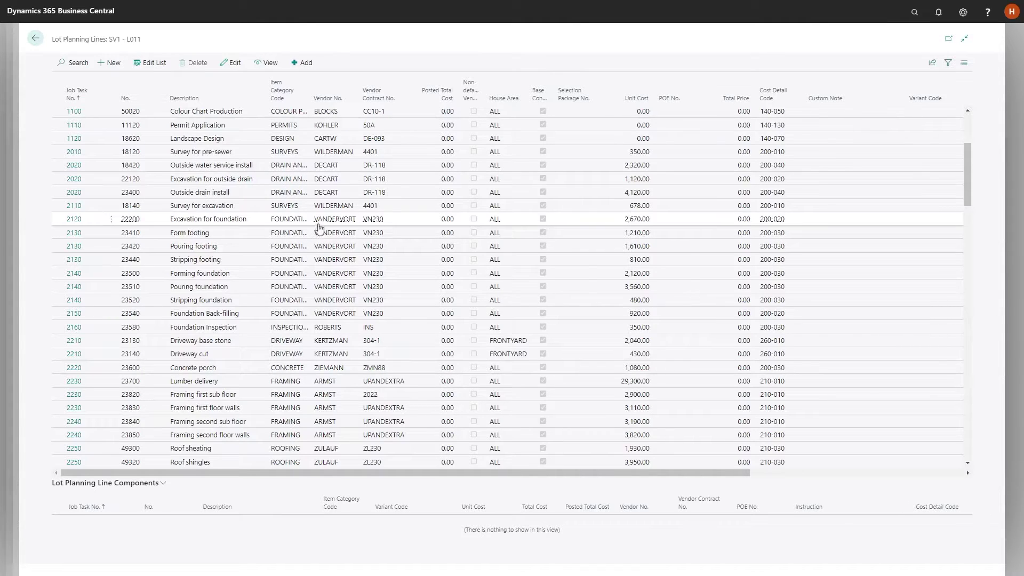
scroll(403, 348, down, 3)
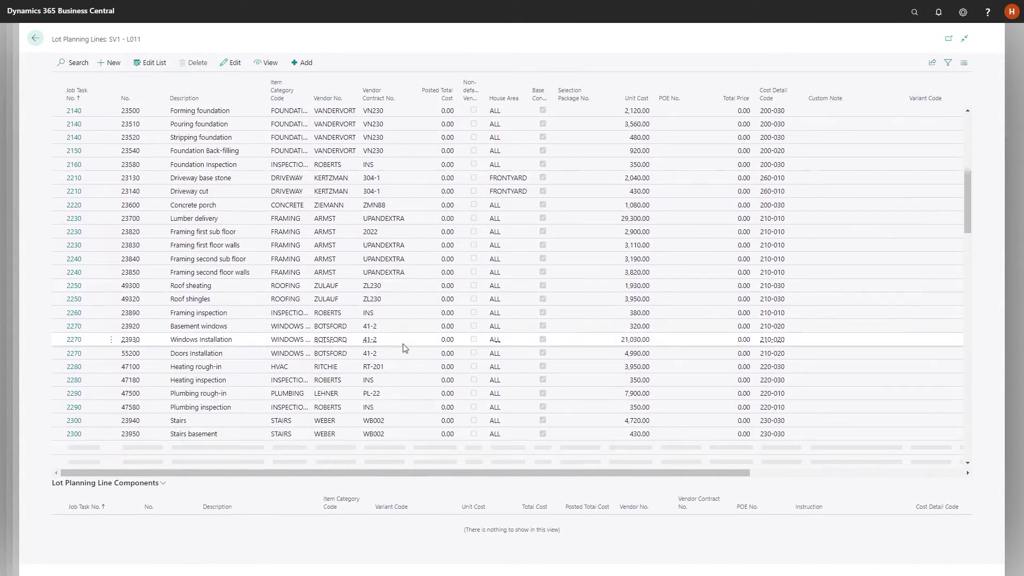
click(256, 245)
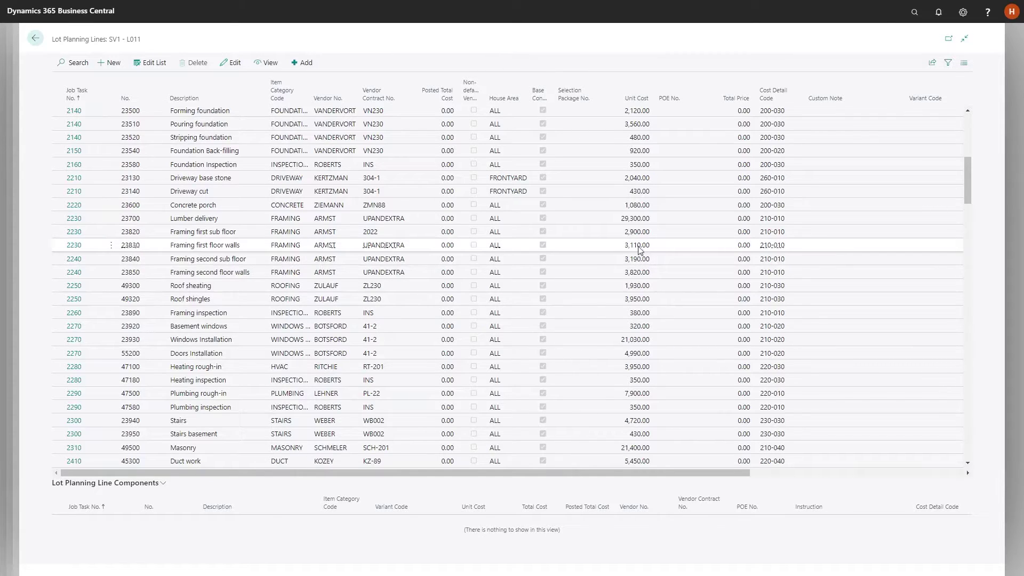
scroll(423, 327, up, 5)
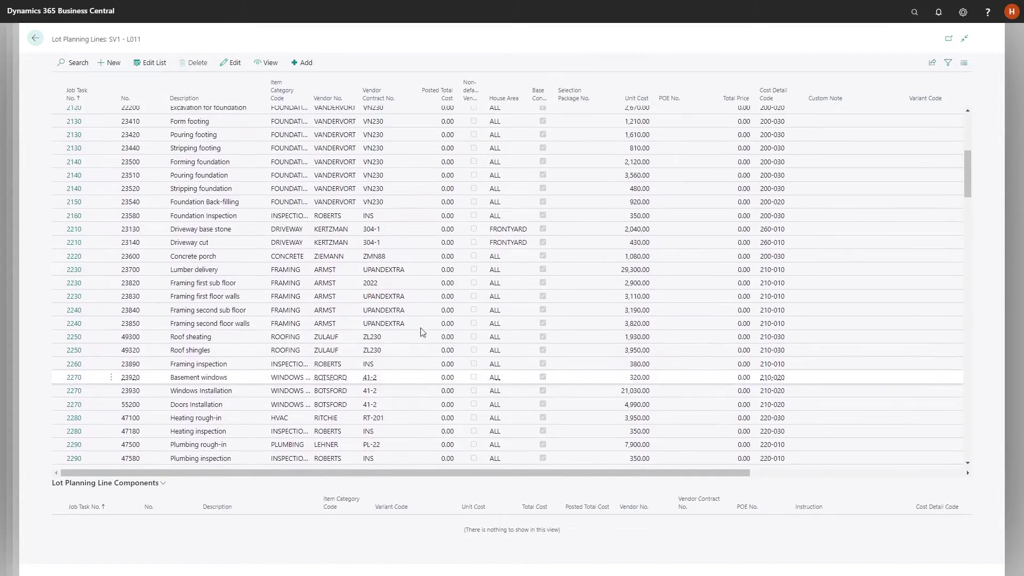
scroll(421, 328, down, 2)
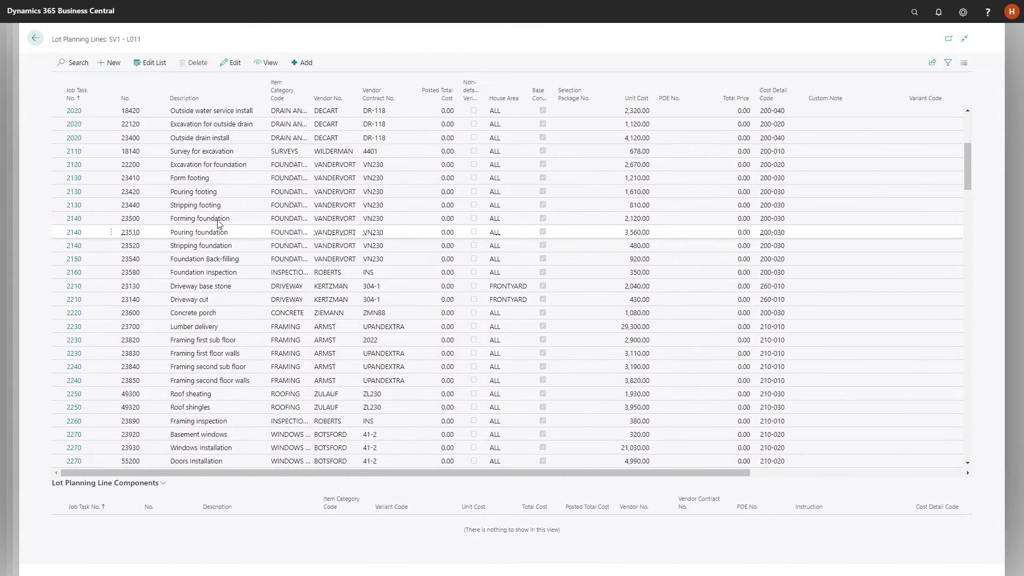
click(212, 195)
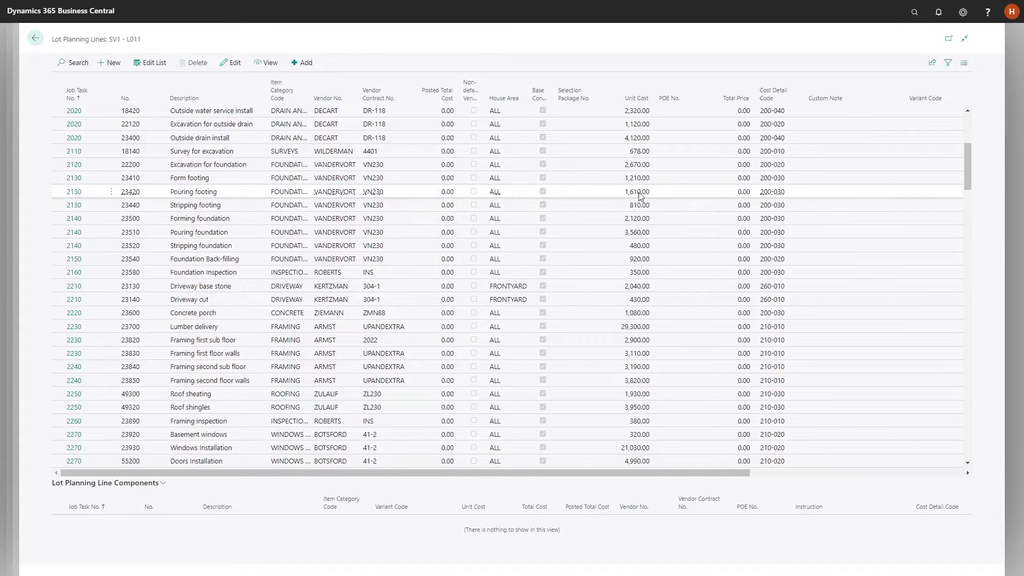
click(387, 302)
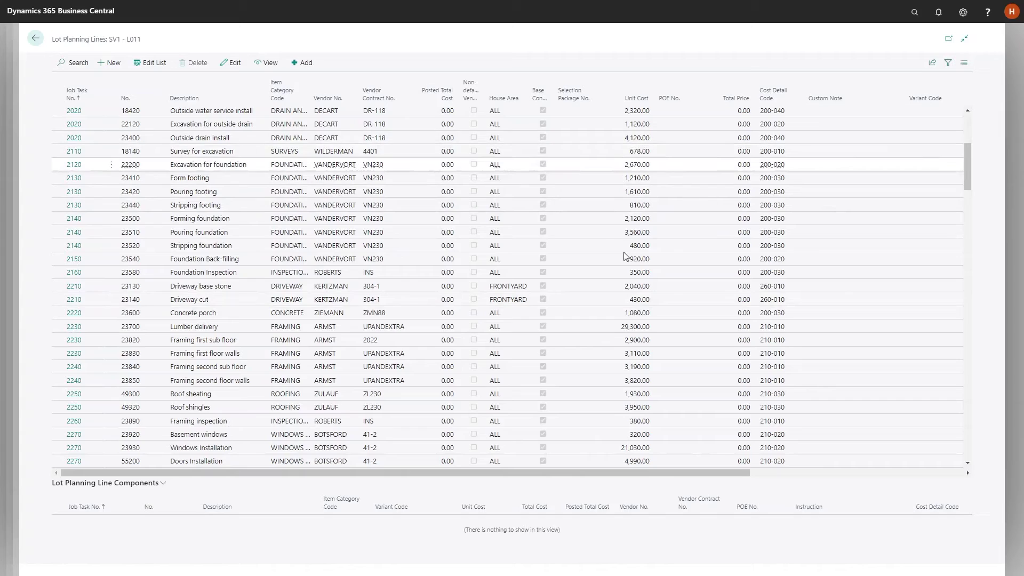
click(634, 422)
click(634, 156)
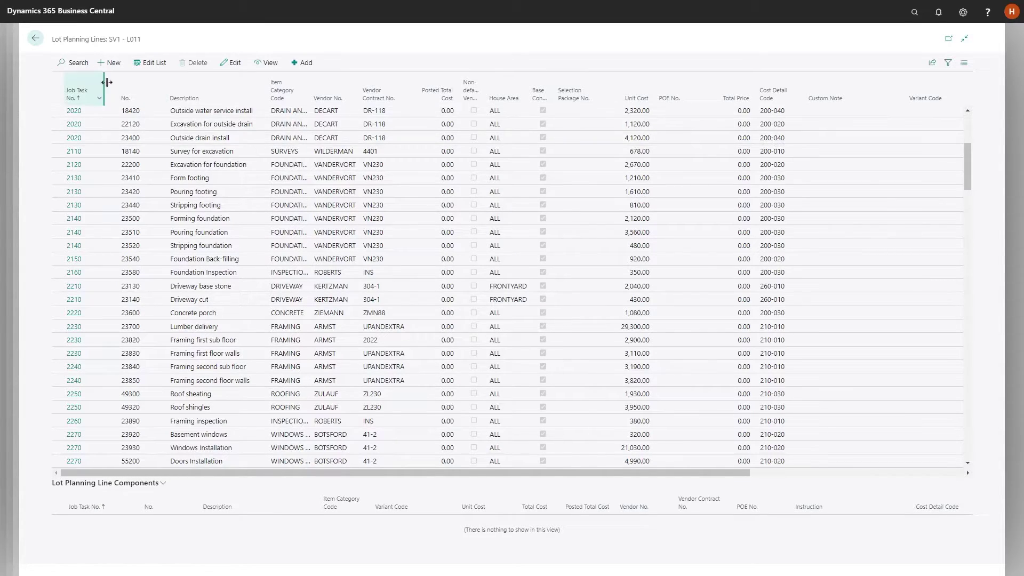
click(34, 40)
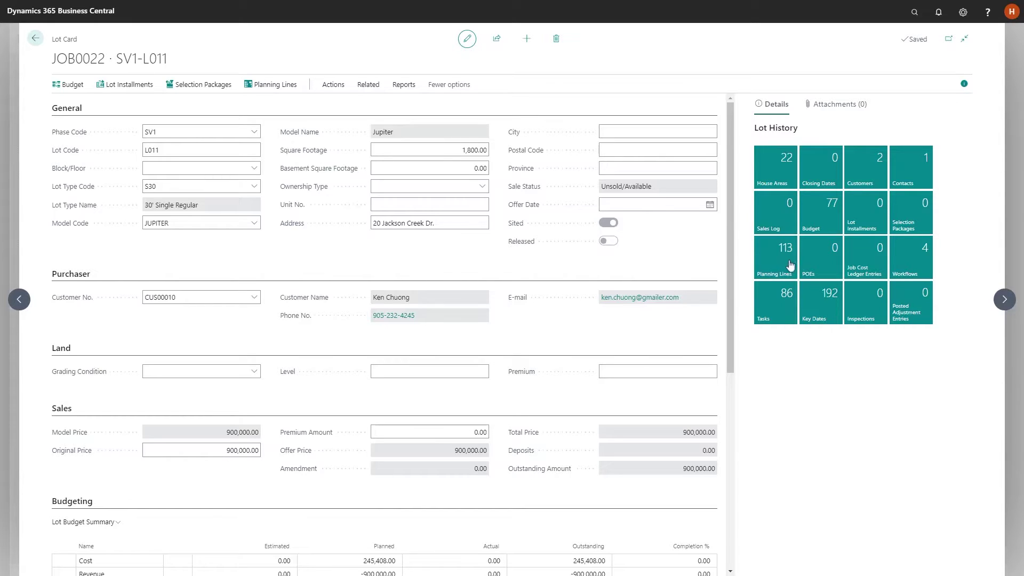
Review planned costs in the lot budget, inspect the lines behind the Painting amount, and check the lot card's budget summary
click(832, 210)
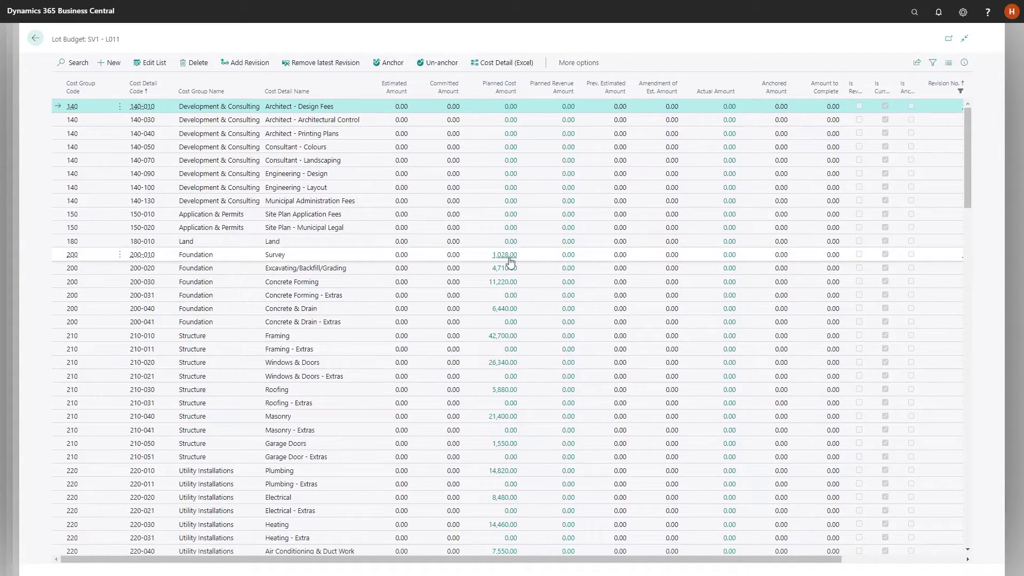
scroll(510, 261, down, 5)
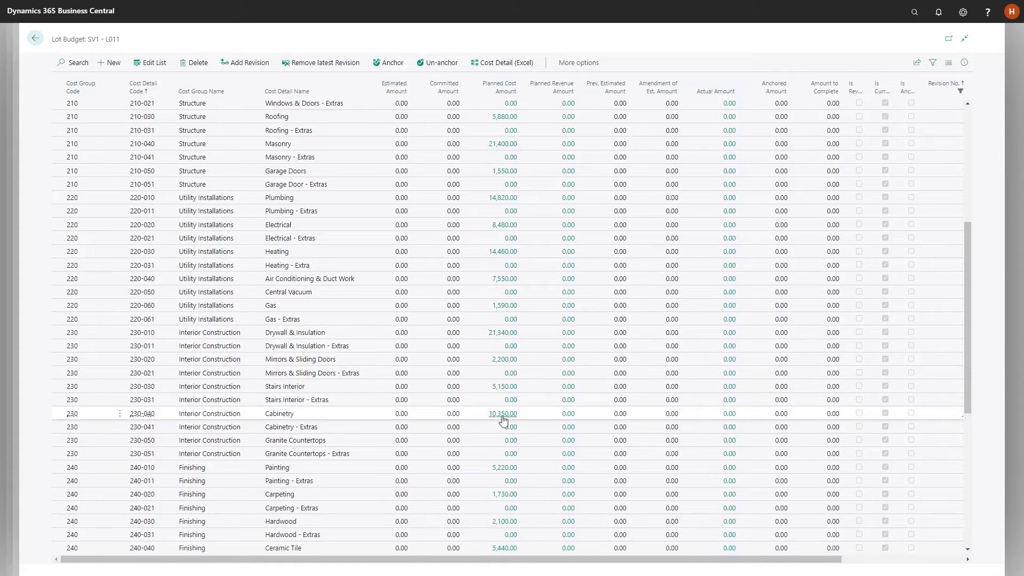
click(505, 471)
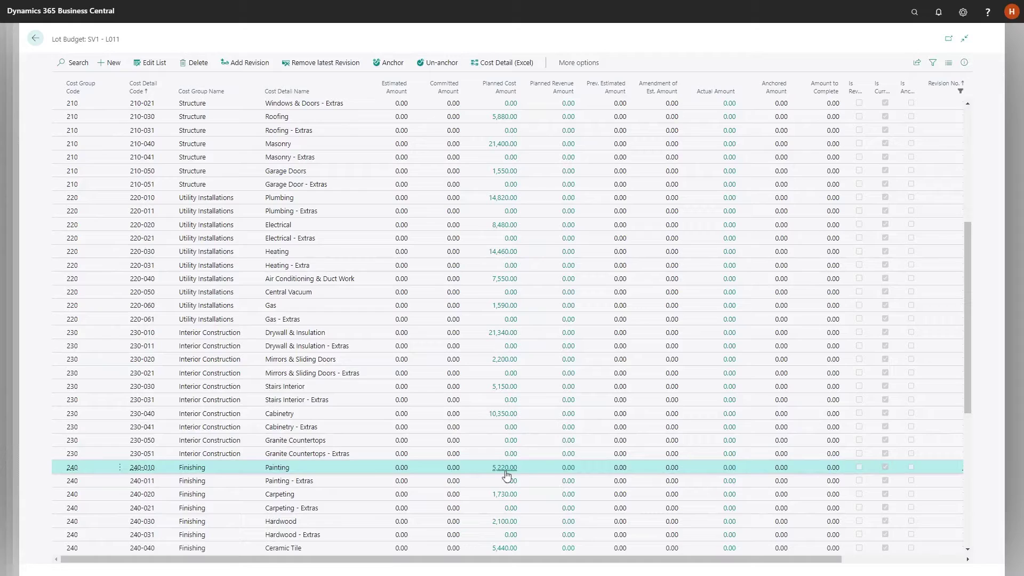
click(505, 470)
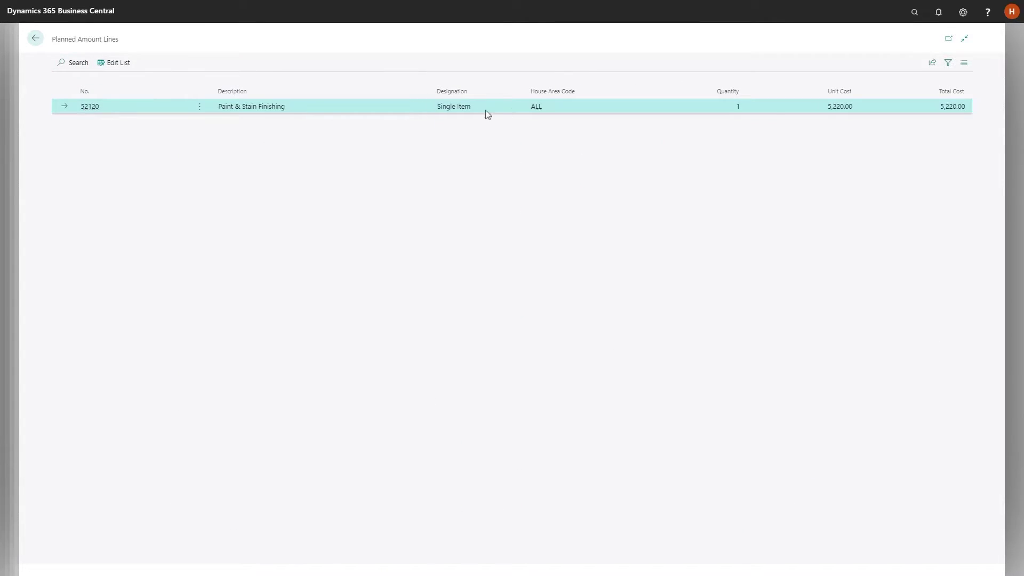
click(36, 40)
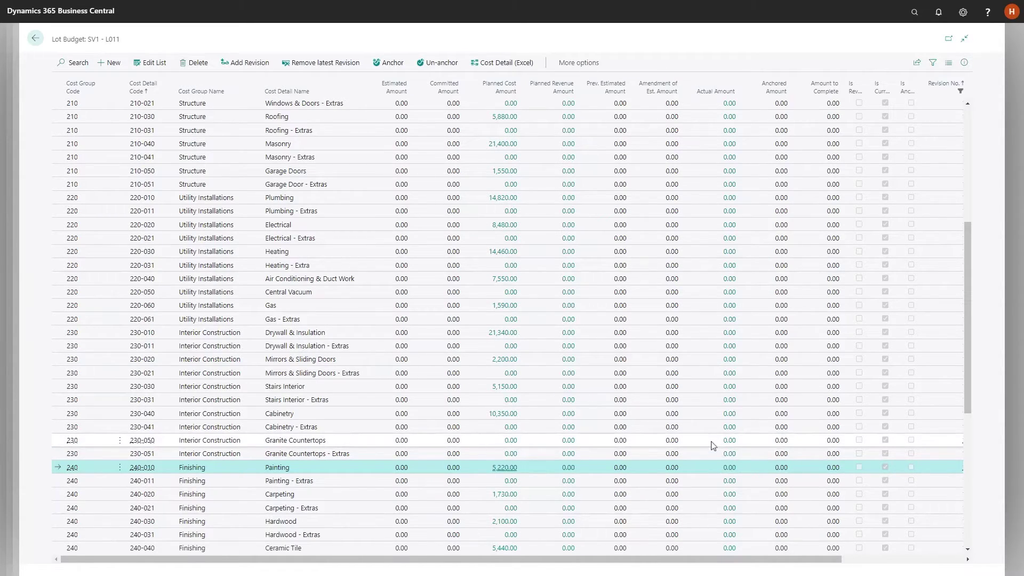
key(Escape)
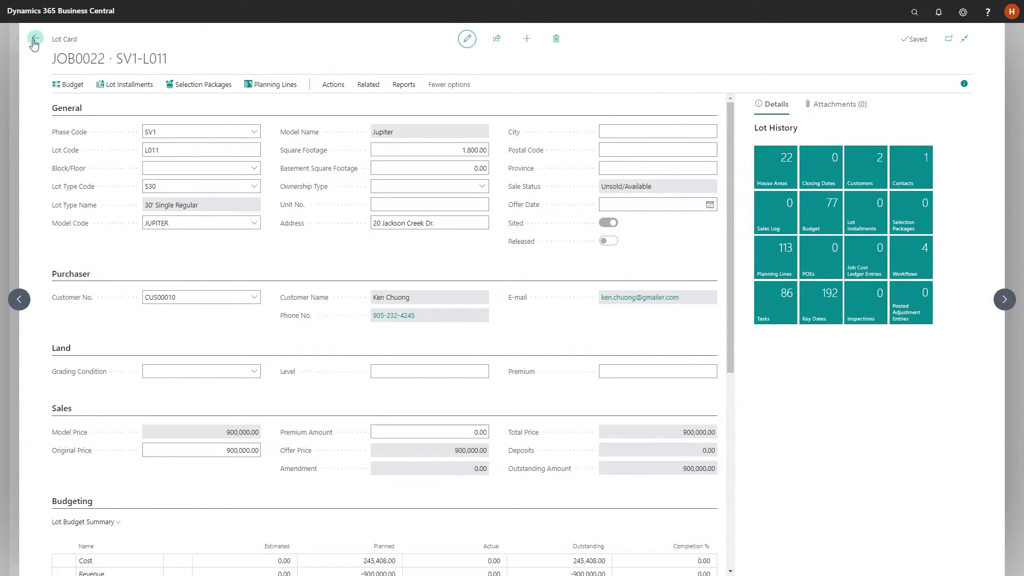
scroll(402, 384, down, 1)
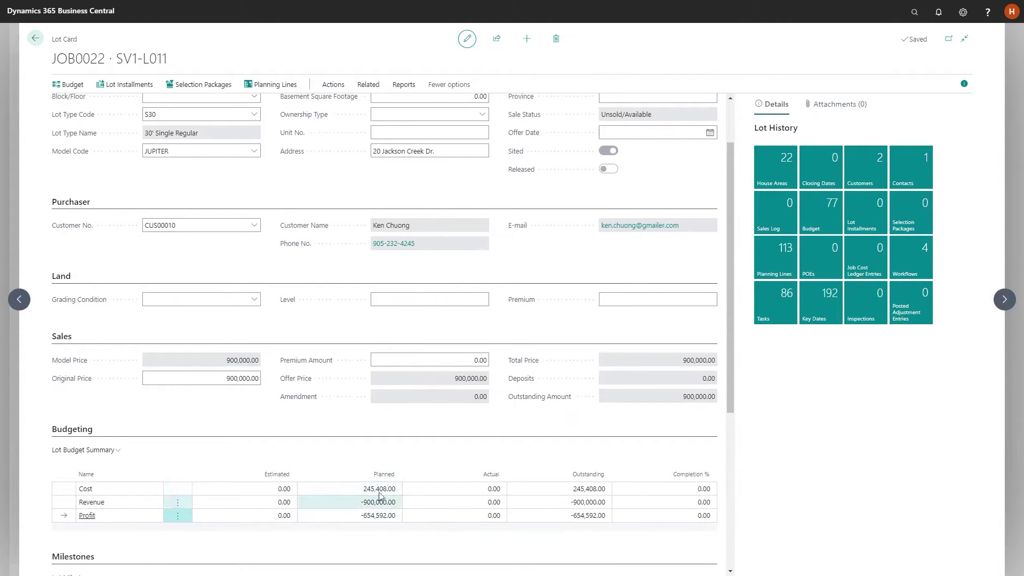
Review the budget summary, milestones and general details on the lot card, and return to the lots list
scroll(418, 509, down, 2)
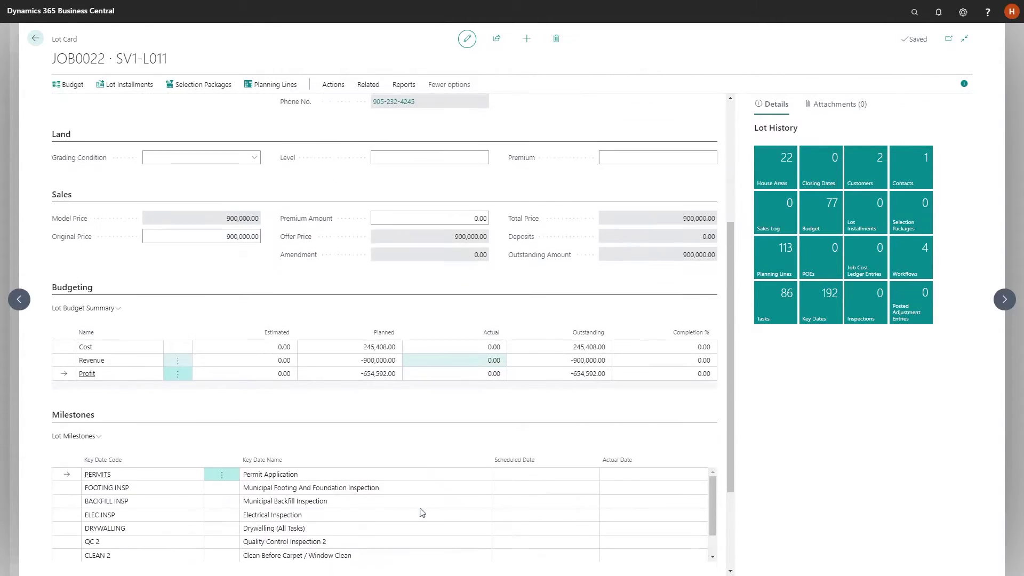
scroll(480, 496, up, 1)
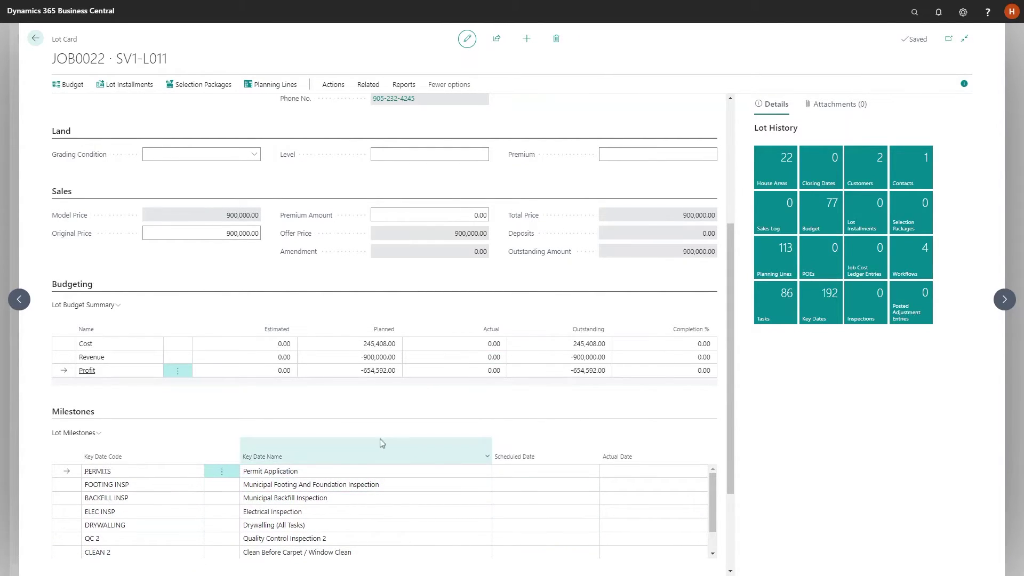
scroll(324, 410, up, 3)
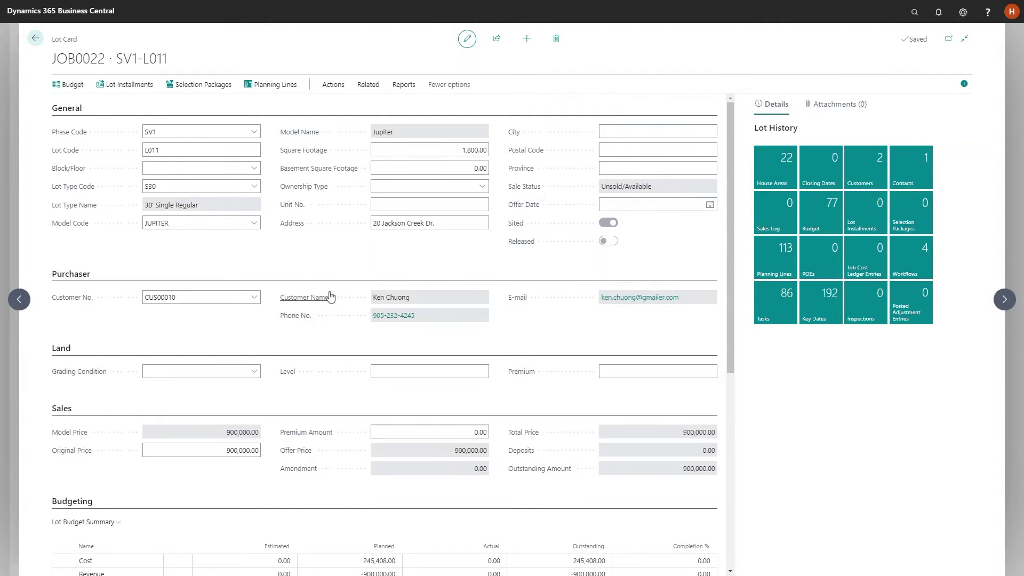
key(Escape)
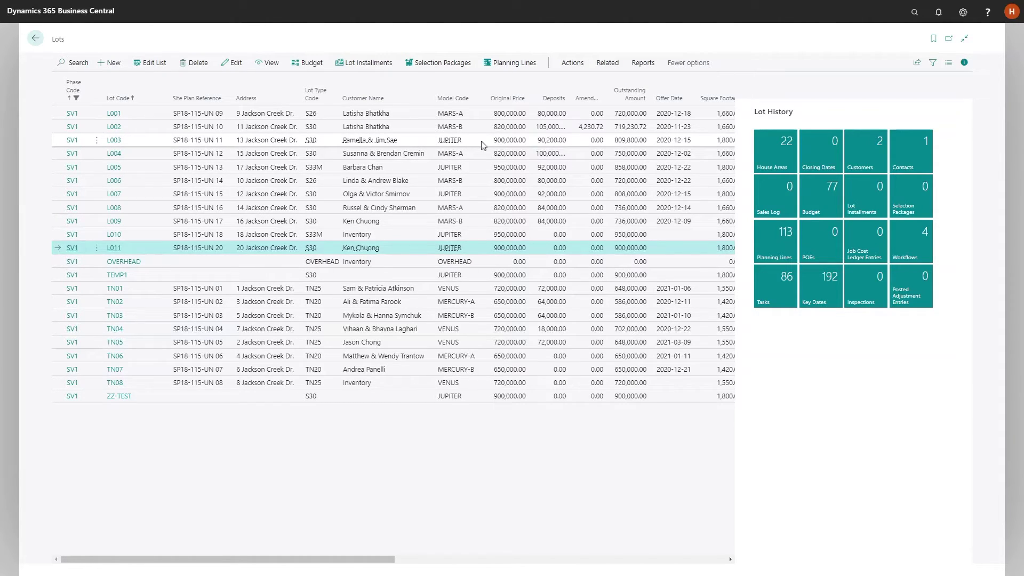
Open the selection choices of lot L003's Color Chart package LSPKG0016
click(190, 143)
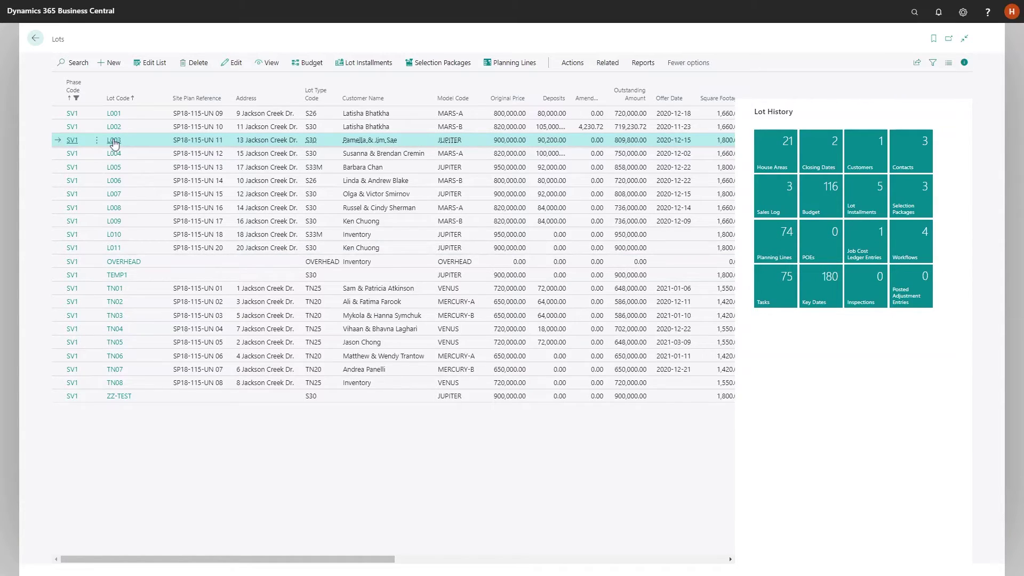
click(435, 64)
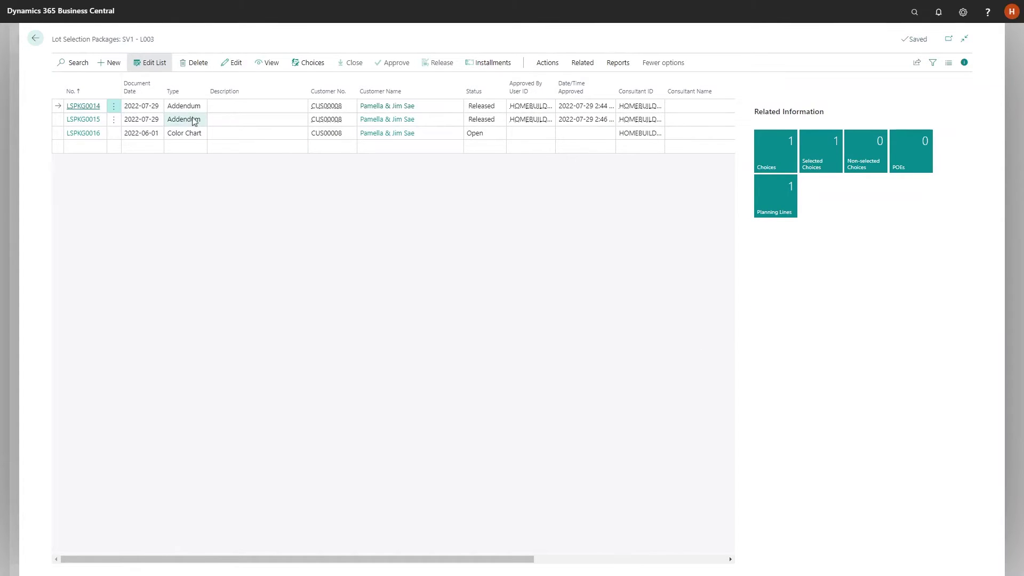
click(226, 141)
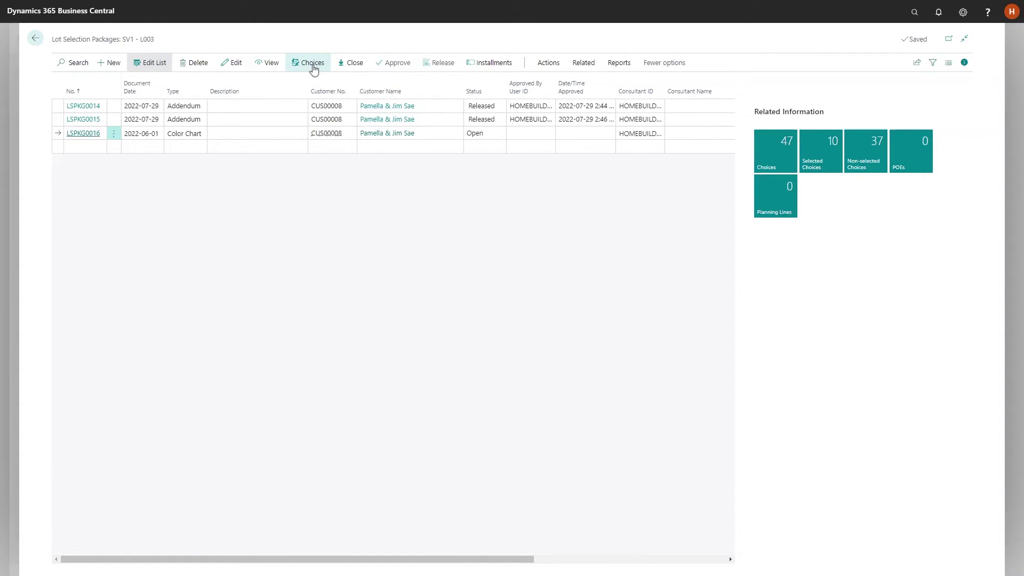
click(313, 65)
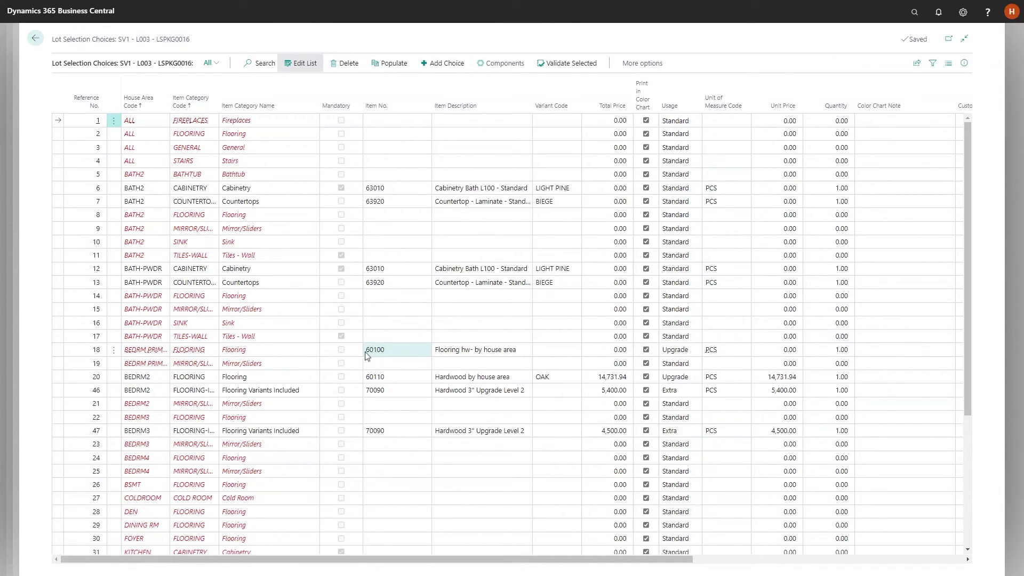
View the variants of primary bedroom flooring item 60100 as tall tiles and pick MAPLE as the item variant
click(567, 354)
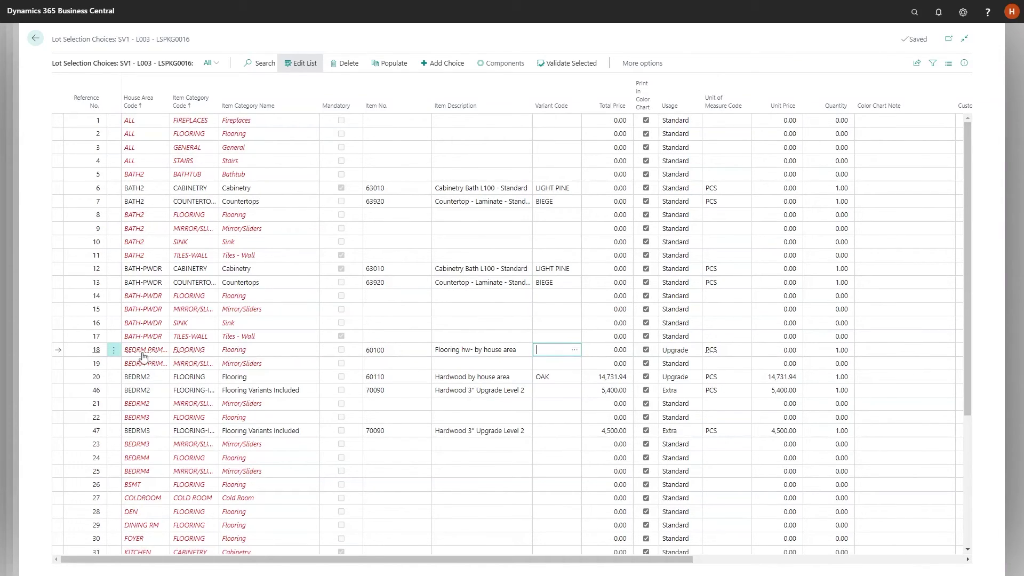
click(574, 351)
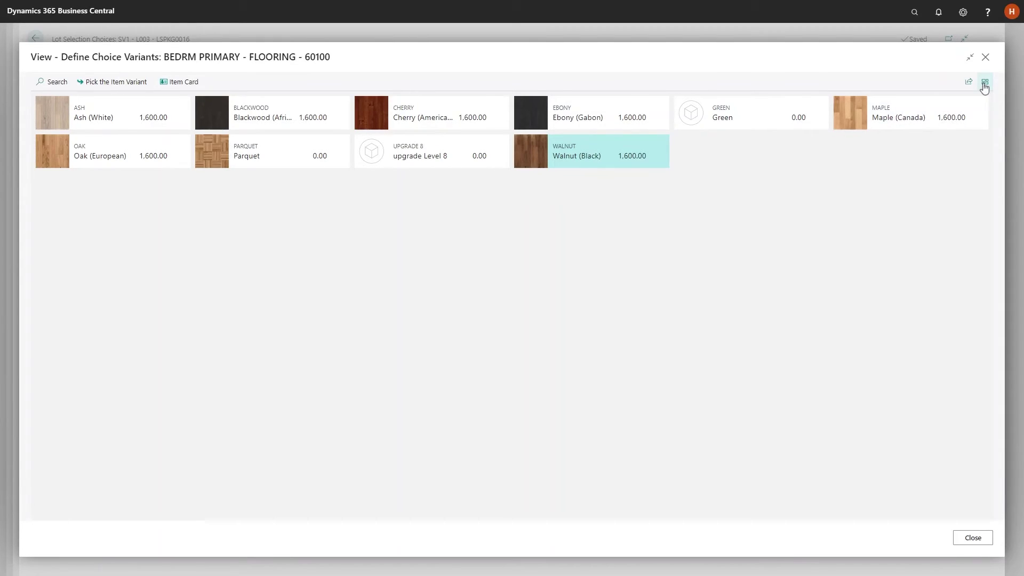
click(984, 87)
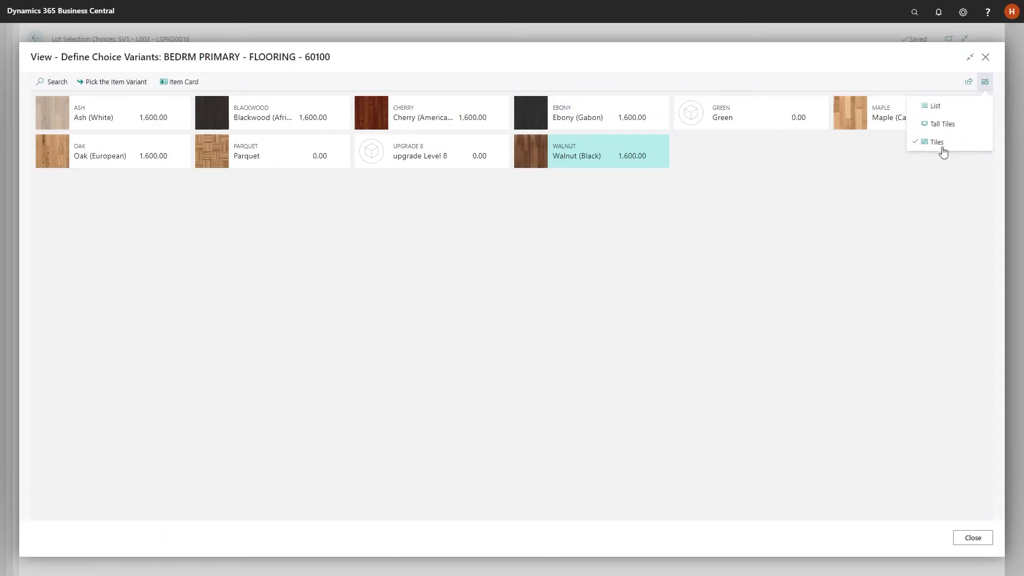
click(937, 126)
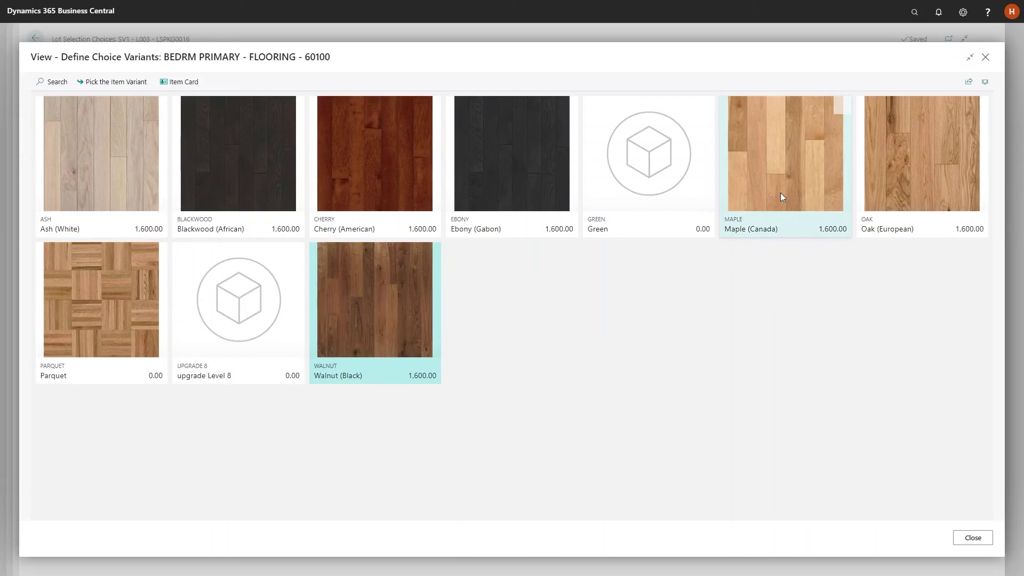
click(112, 86)
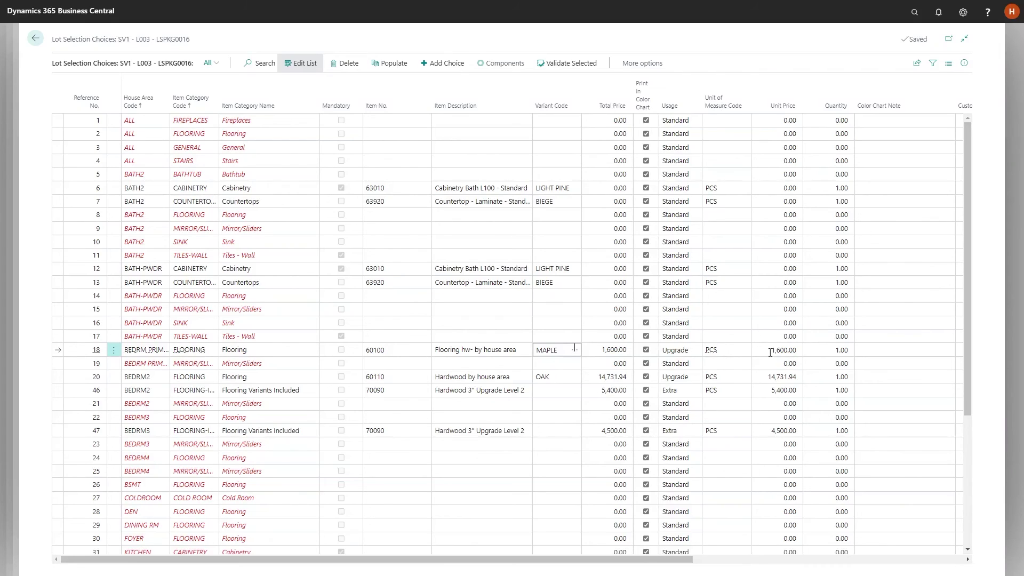
Leave lot L003's selection choices, selection packages and the lots list, returning to the home page
click(35, 40)
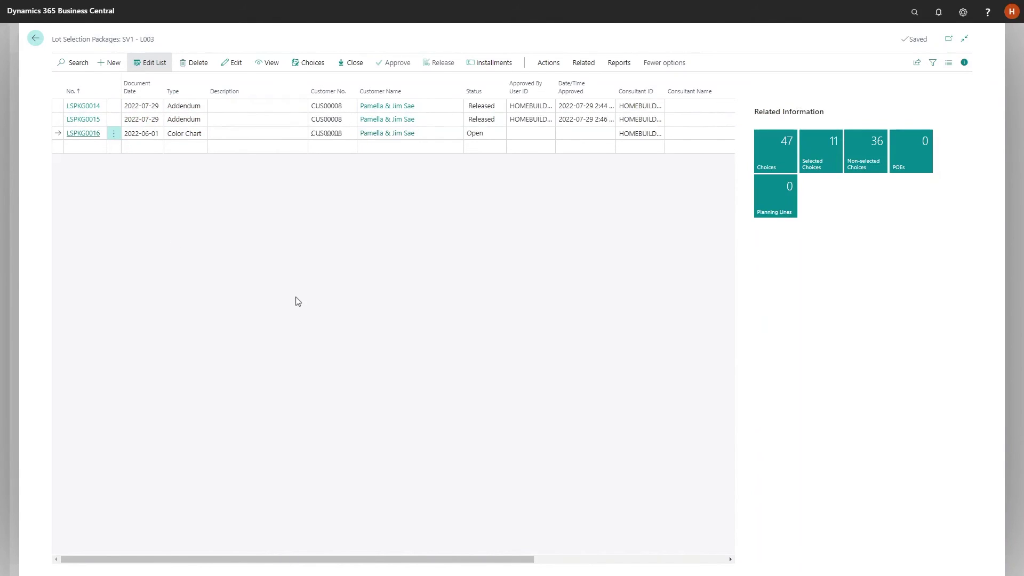
key(Escape)
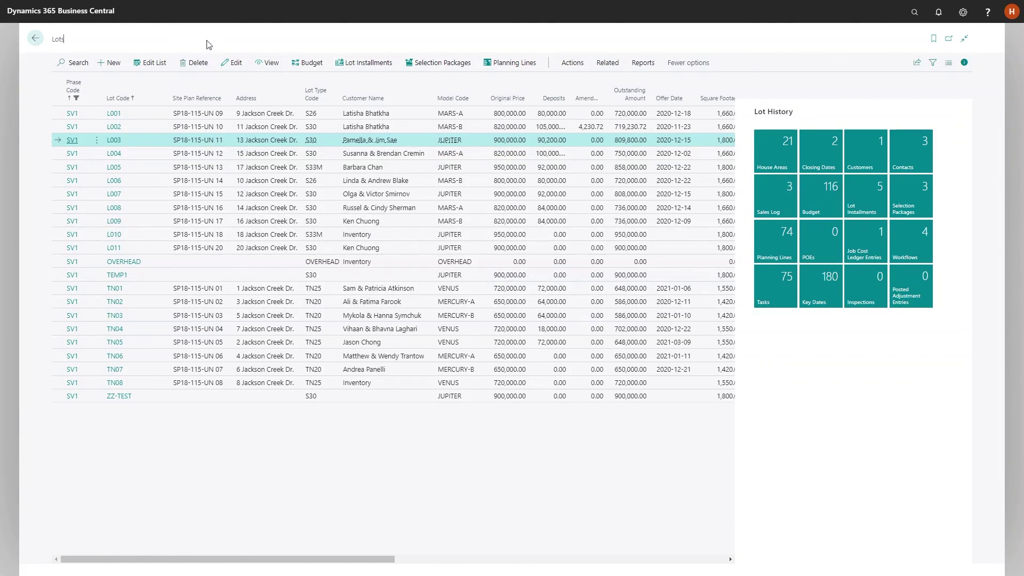
key(Escape)
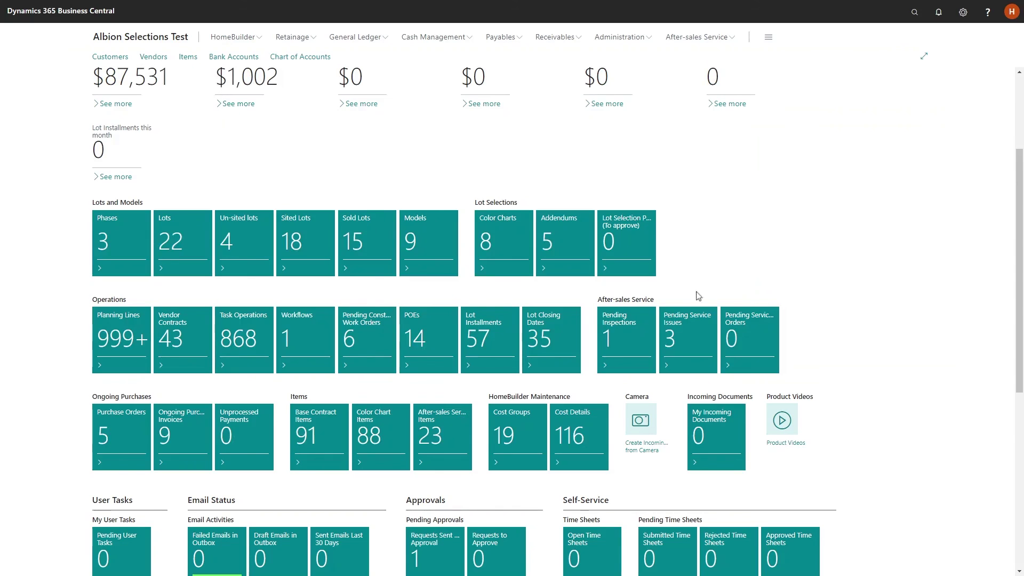